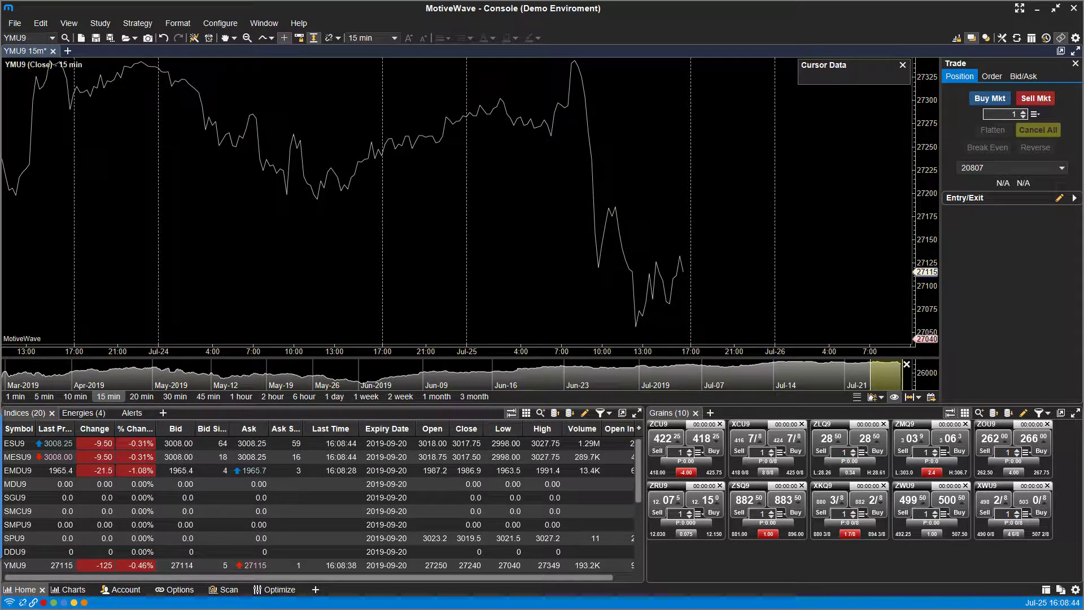
- Open Preferences from the Configure menu to show its General settings
left_click(232, 27)
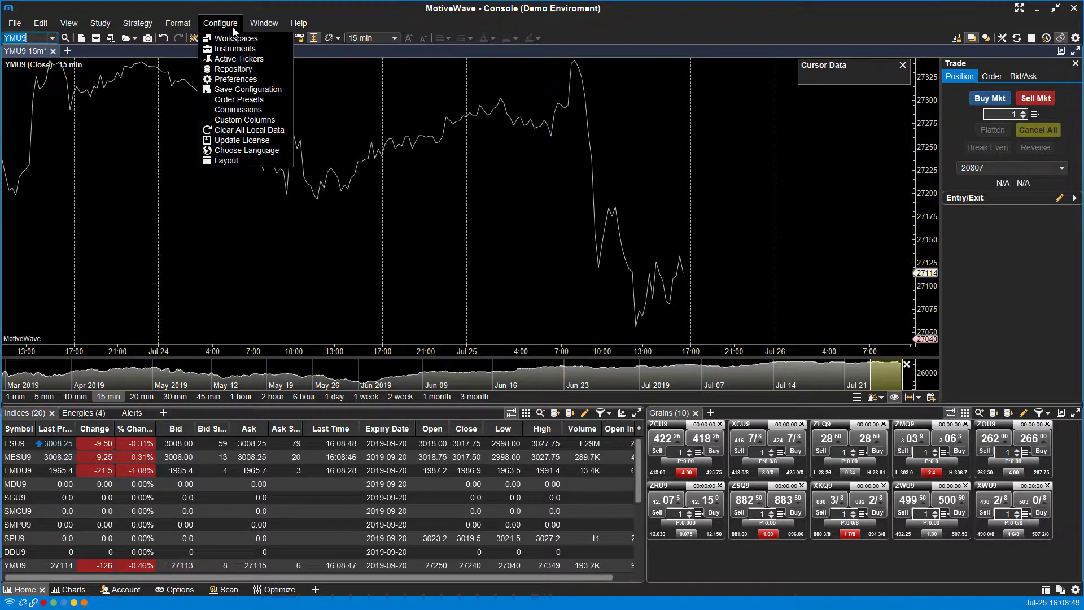
left_click(247, 81)
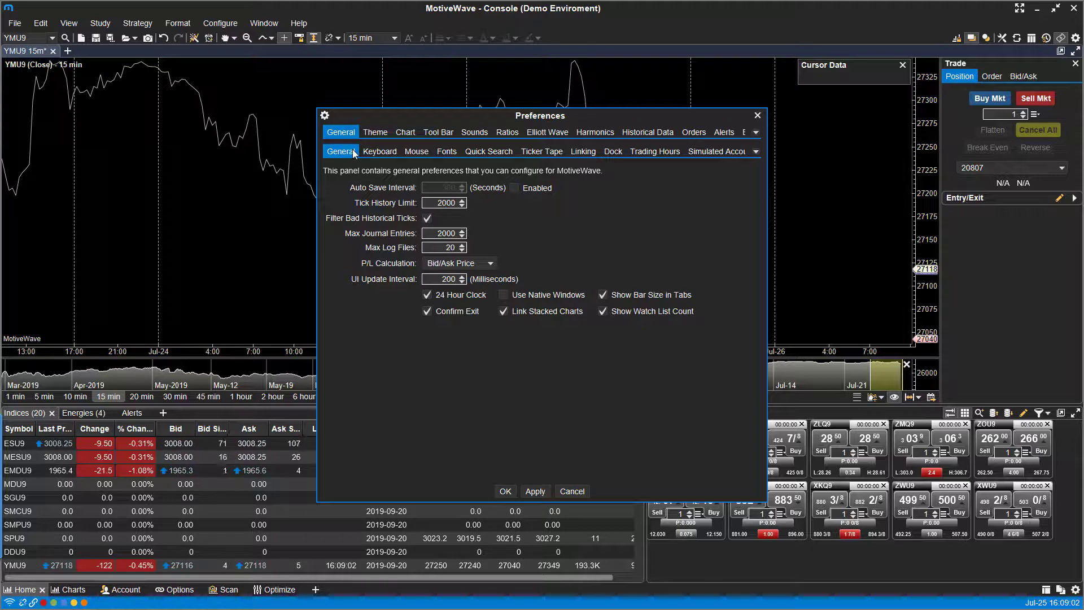
- Enable the Simulated Account in Preferences, with USD base currency and 100000.00 cash balance
left_click(709, 153)
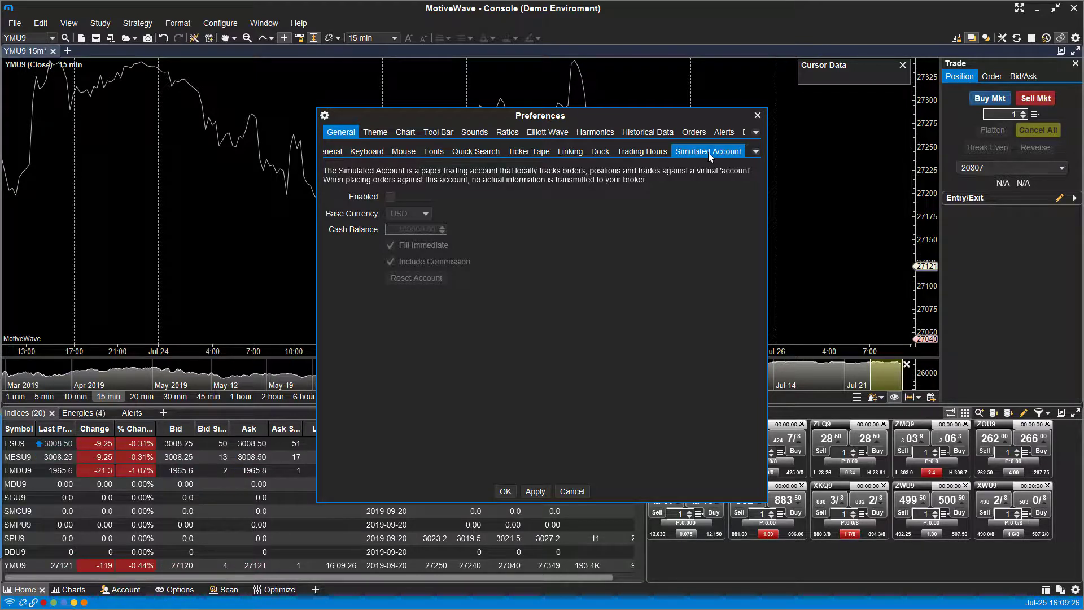
left_click(390, 197)
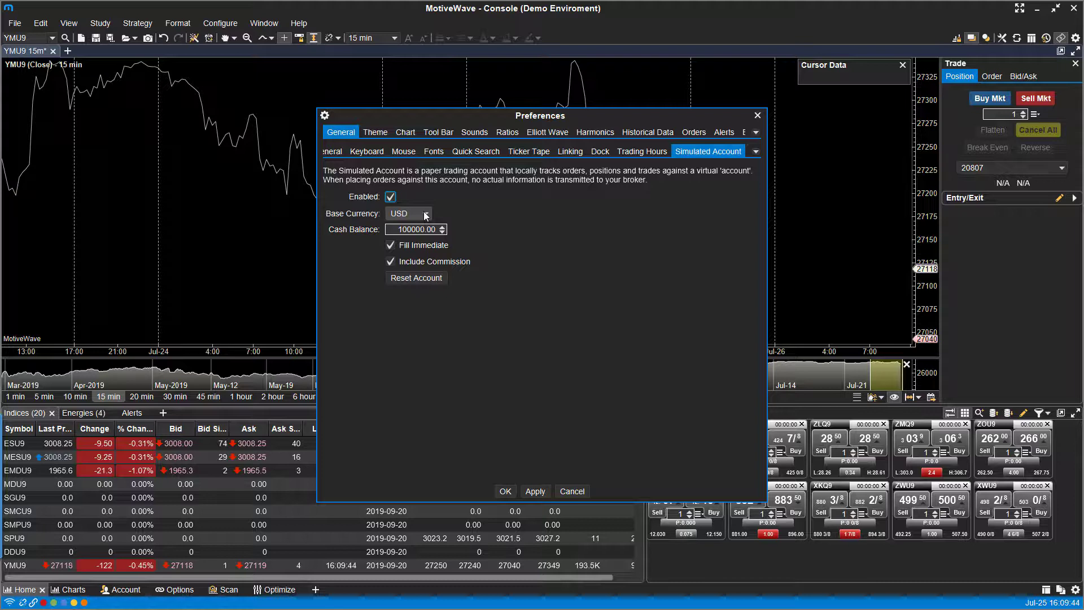
left_click(426, 215)
scroll(411, 305, "down", 10)
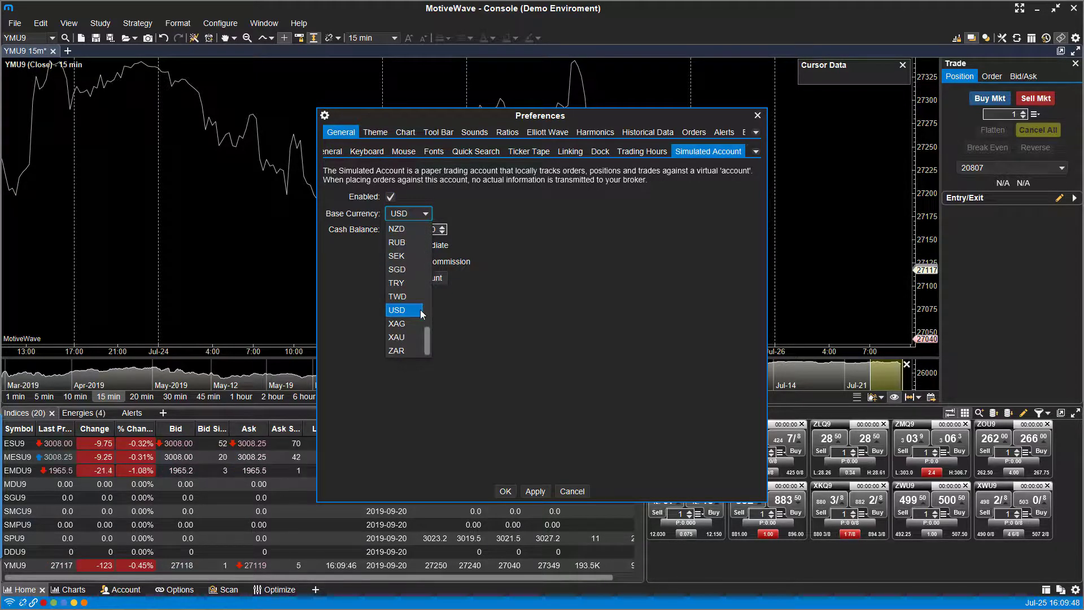
scroll(411, 316, "up", 10)
left_click(629, 241)
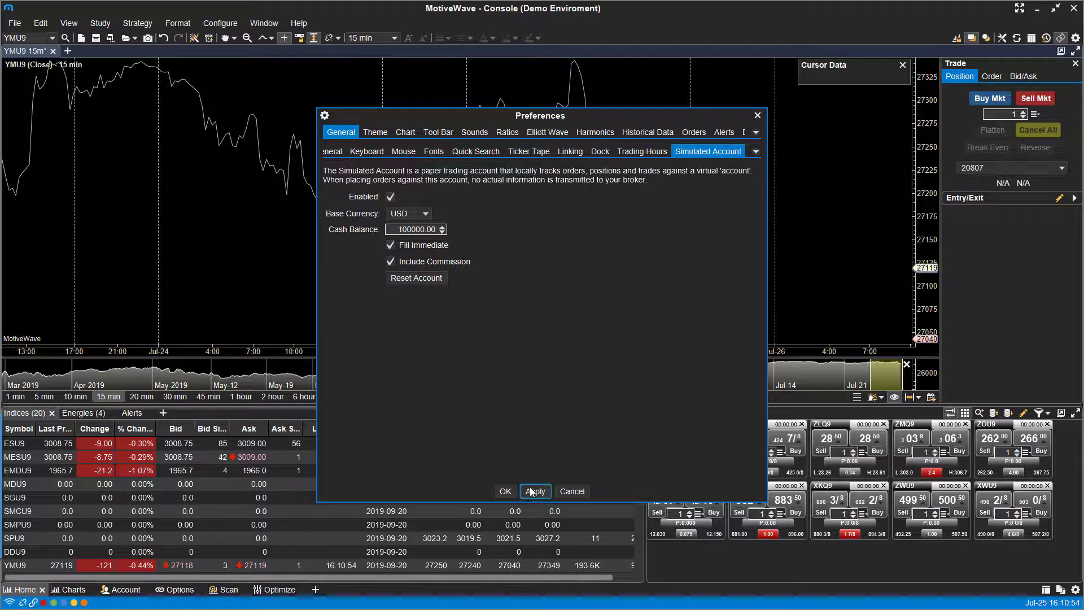
- Confirm Preferences with OK, keeping simulated trading enabled
left_click(505, 490)
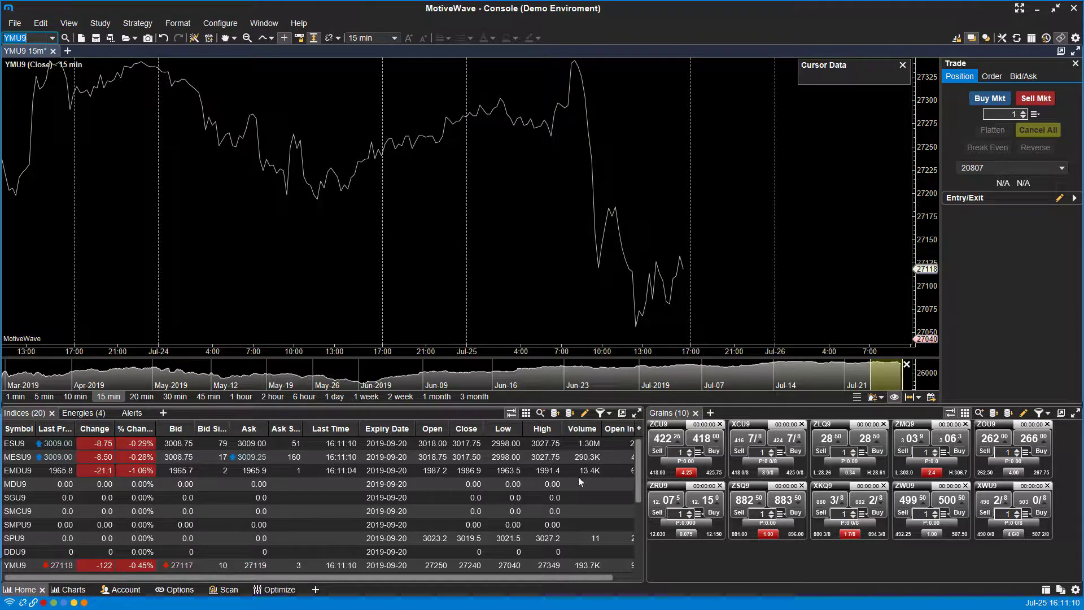
- Switch to the Account workspace showing the Simulated account's 100,000.00 balance beside the demo account
left_click(123, 590)
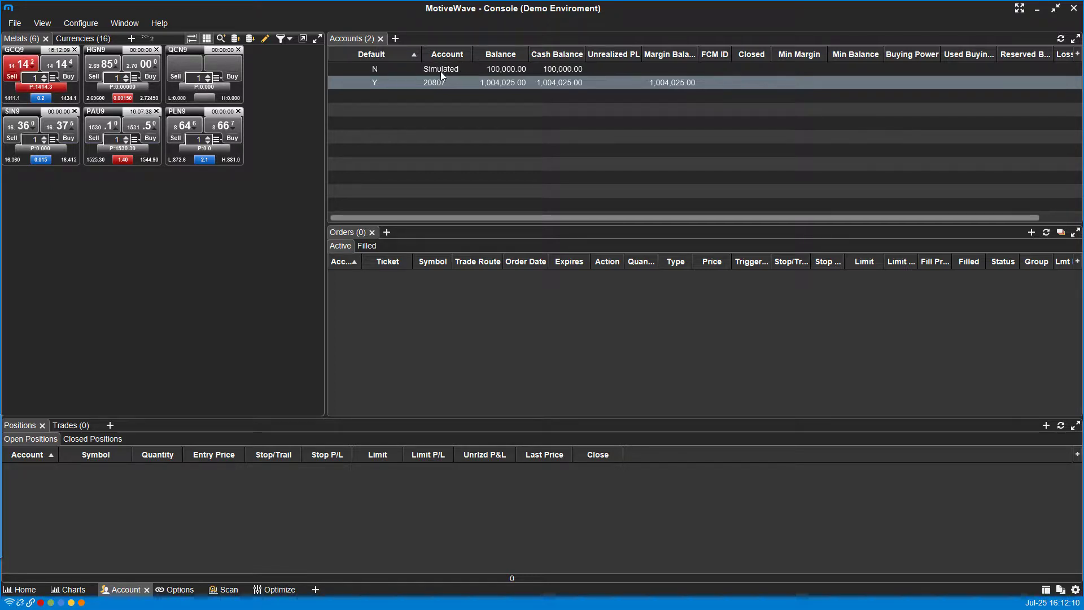
- Set the Simulated account as default account, then select the live account row
right_click(441, 70)
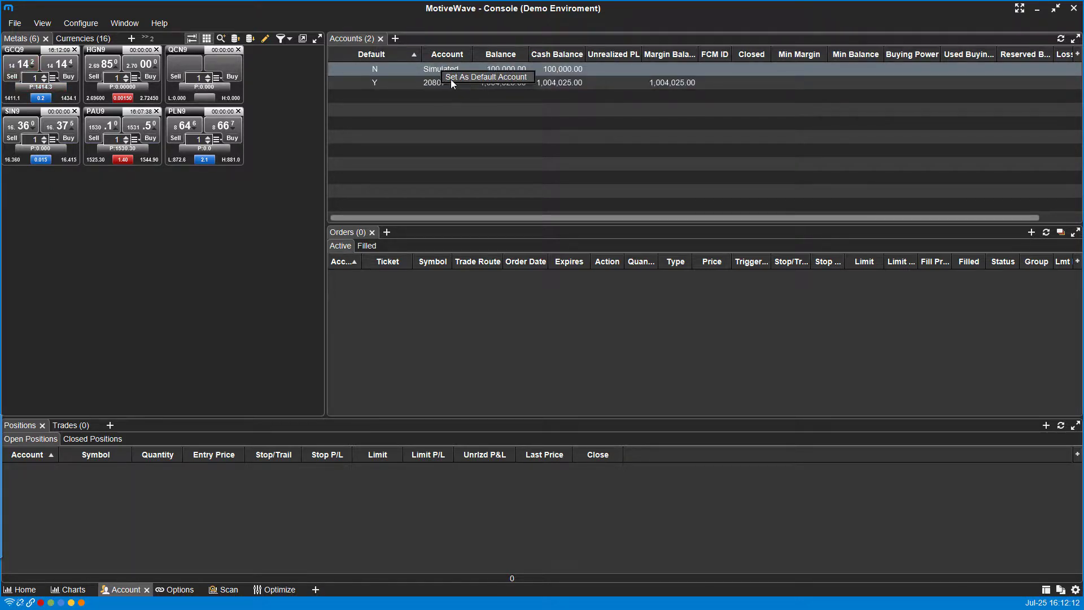
left_click(466, 78)
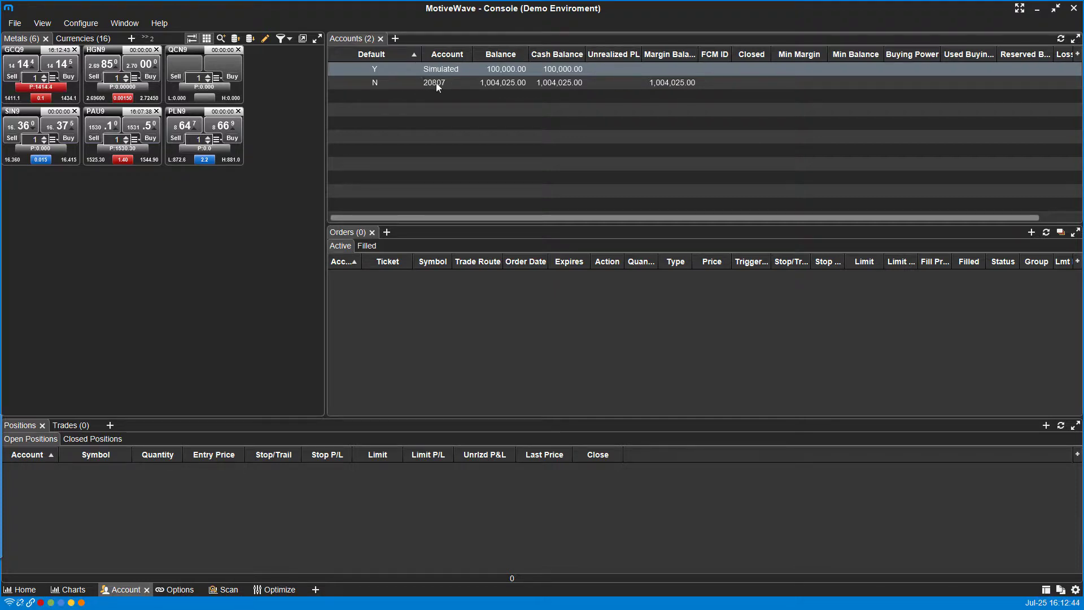
left_click(459, 85)
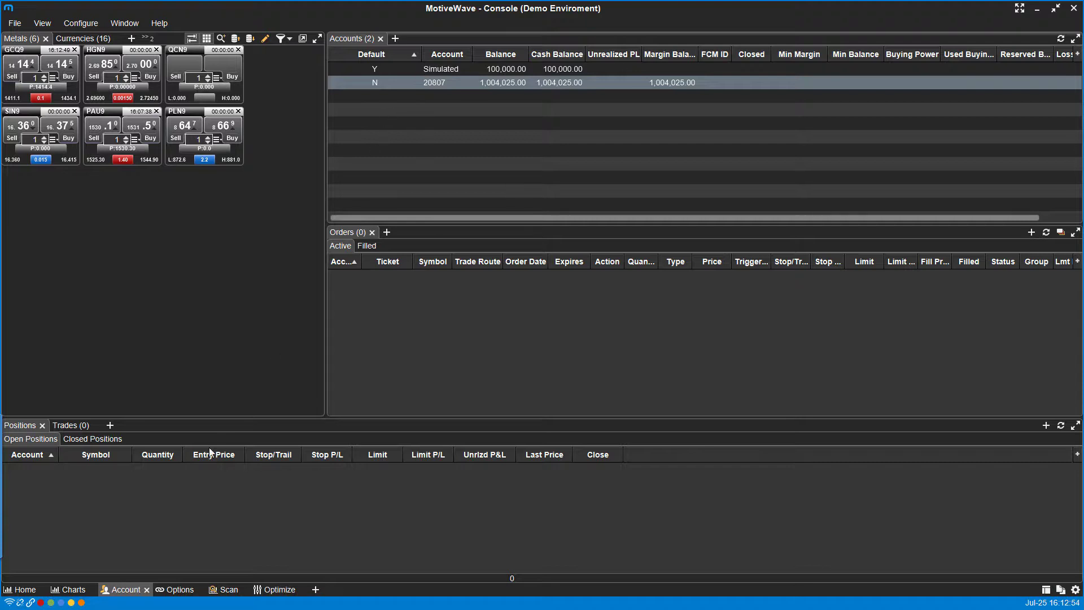
- Return to the YMU9 chart and choose 'simulated' in the Trade panel's account list
left_click(21, 589)
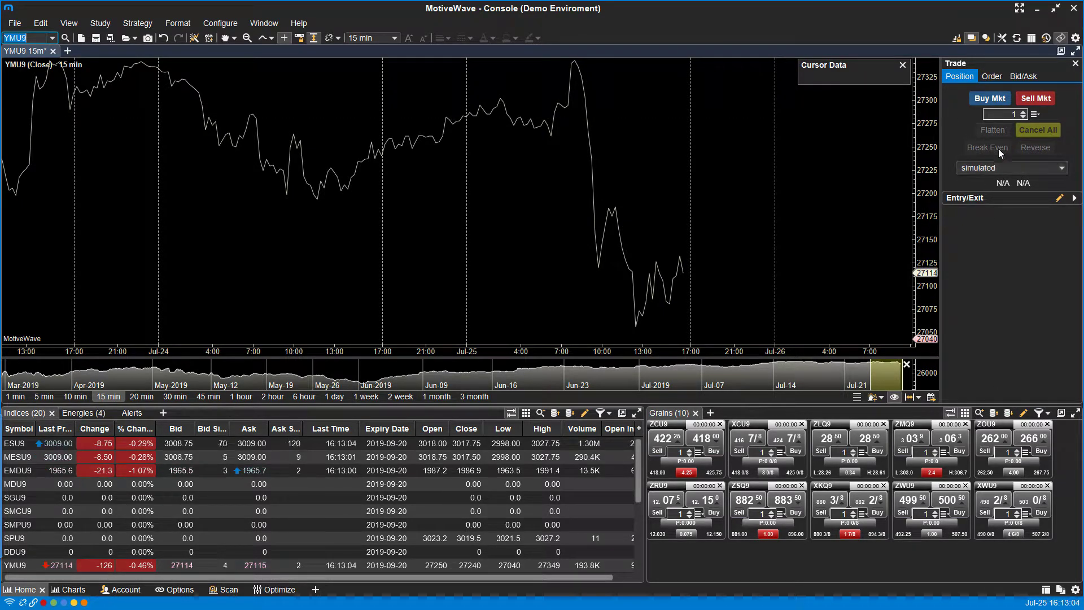
left_click(1023, 168)
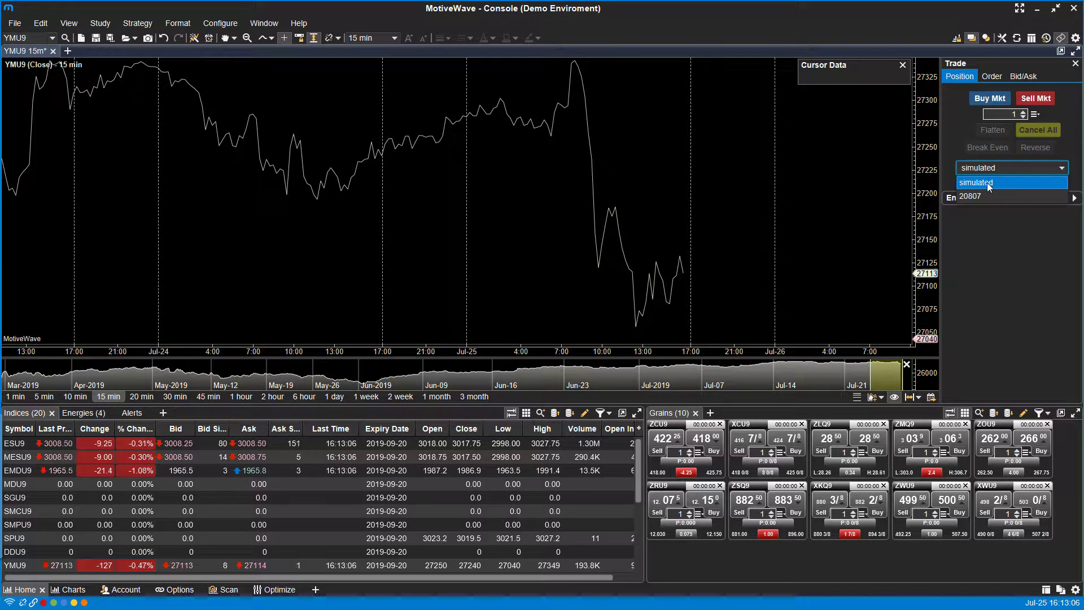
left_click(996, 182)
left_click(1009, 167)
left_click(997, 181)
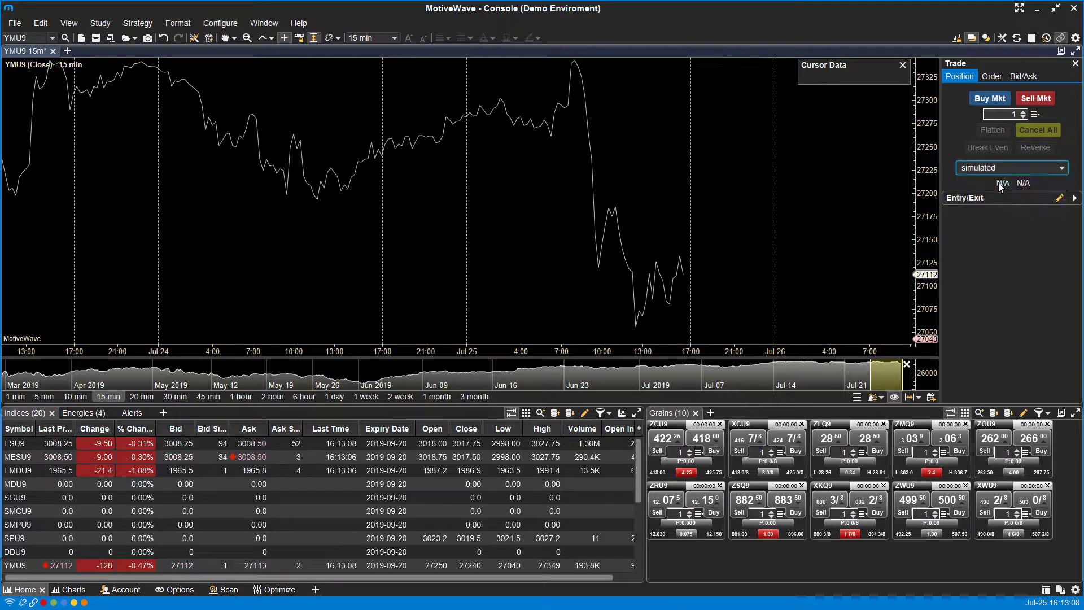
left_click(1000, 167)
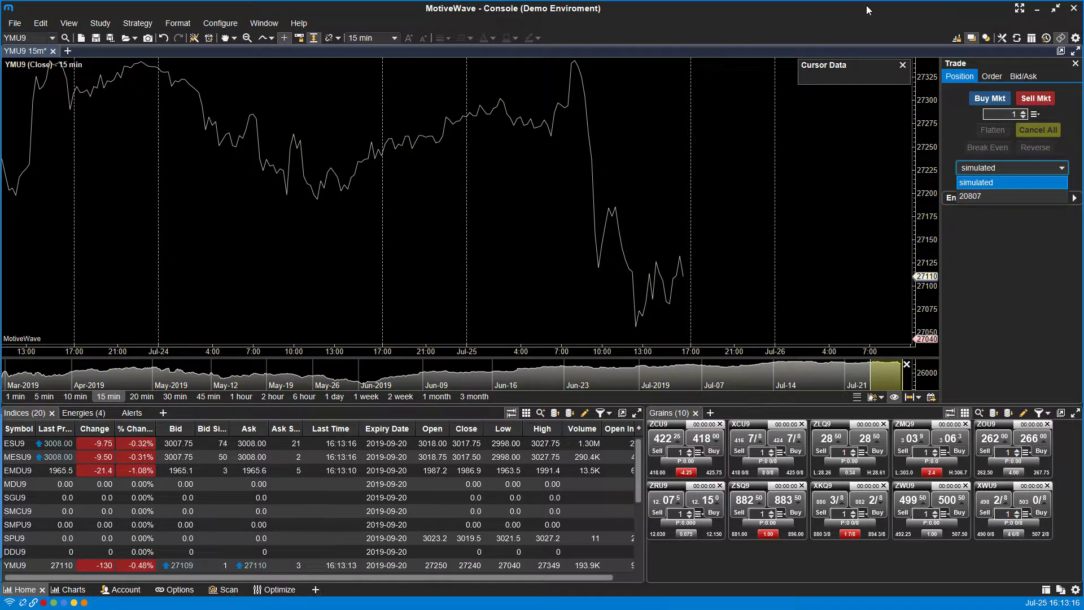
left_click(974, 272)
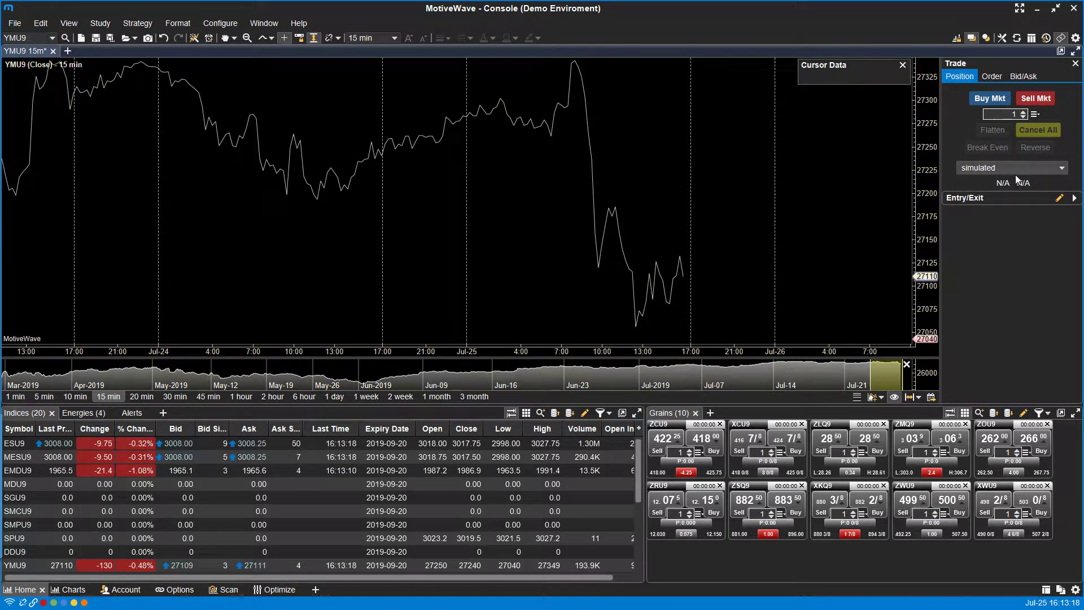
- Recheck the Trade panel account list, leaving 'simulated' selected
left_click(1000, 165)
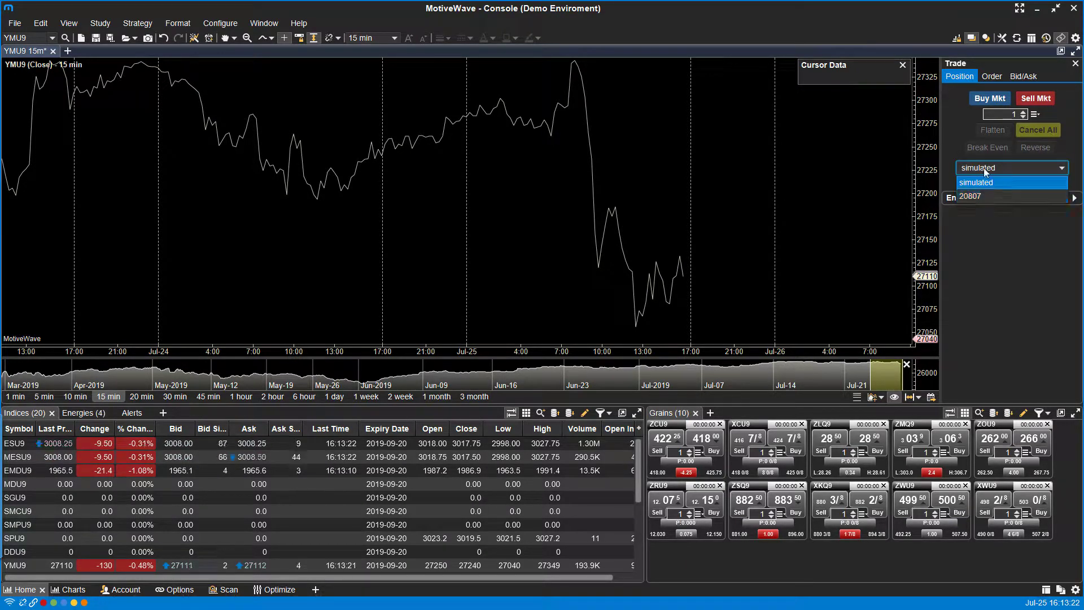
left_click(977, 162)
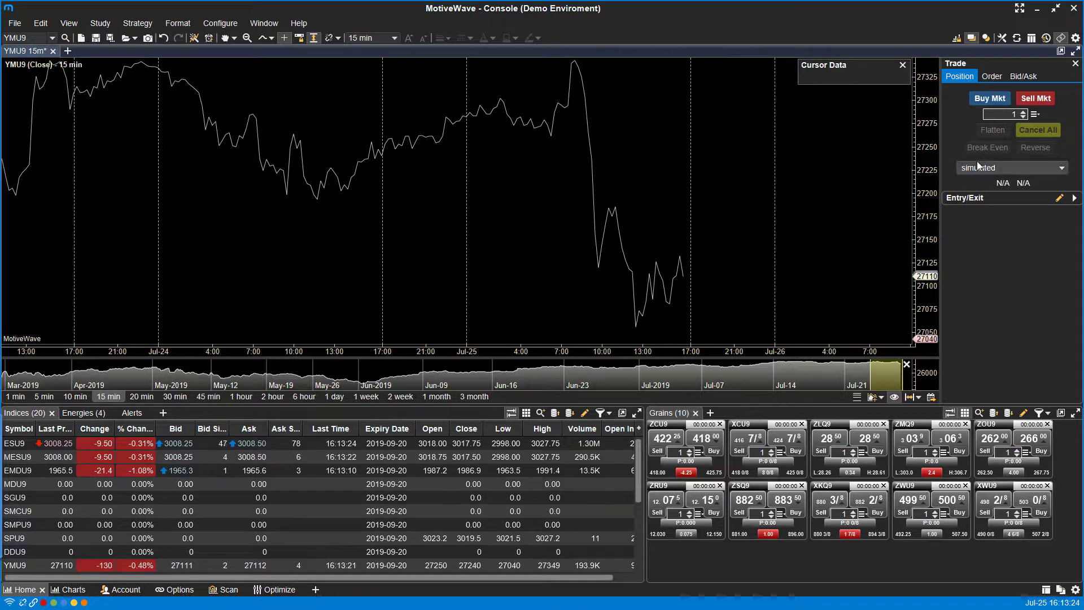
left_click(976, 161)
left_click(976, 161)
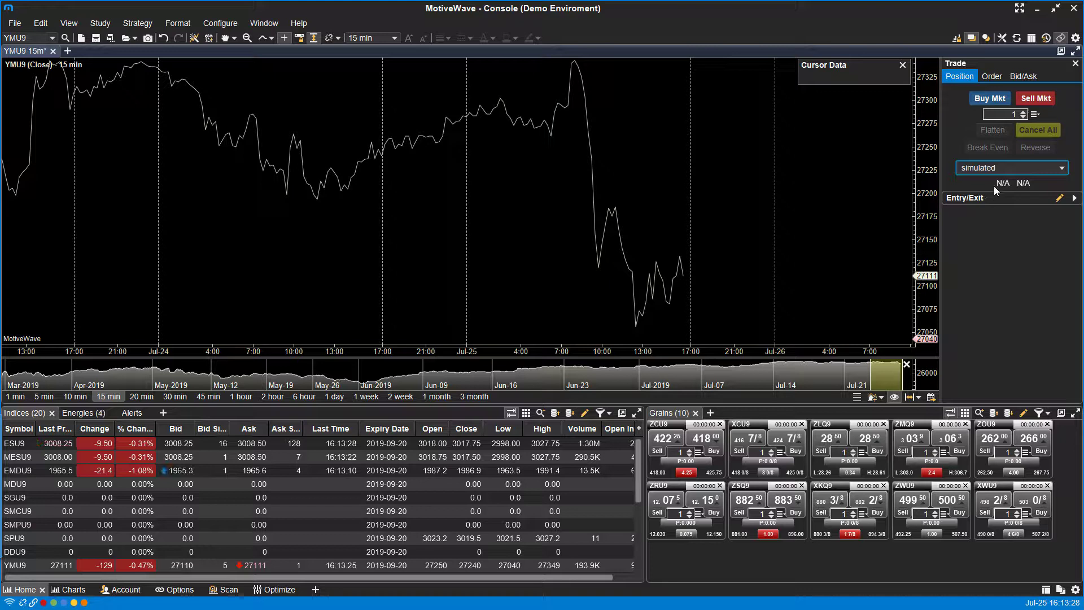
left_click(1013, 169)
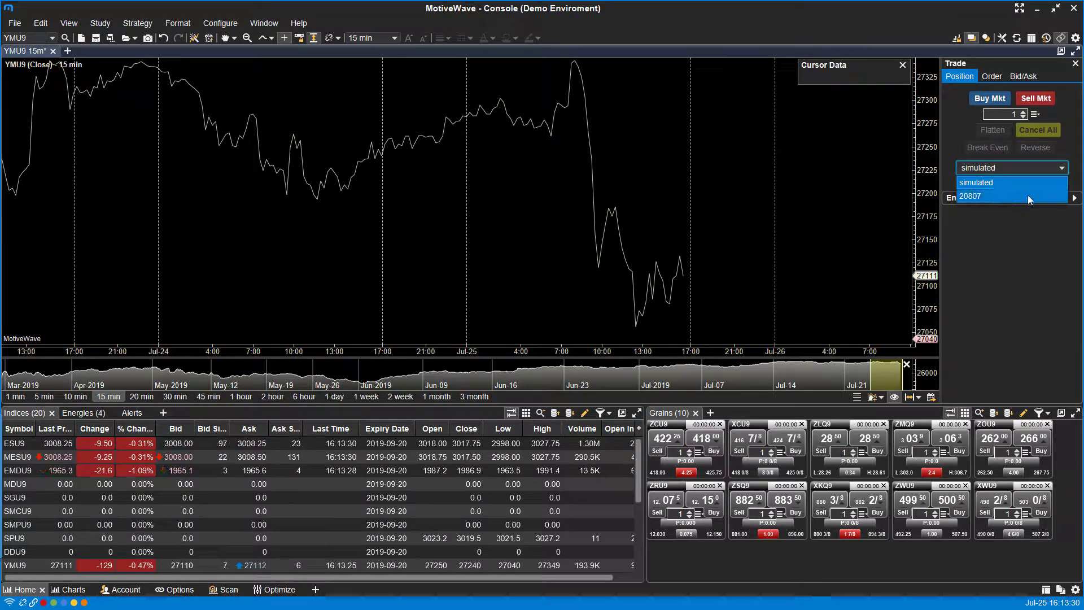
left_click(955, 142)
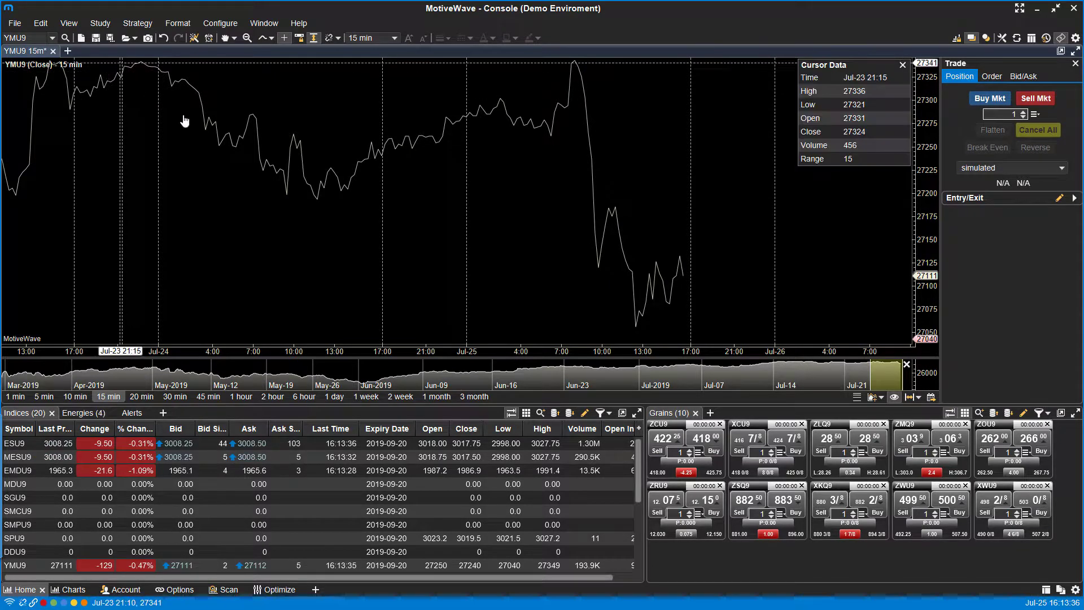
- Place a market buy of 1 YMU9 contract on the simulated account, filled at 27111
left_click(989, 98)
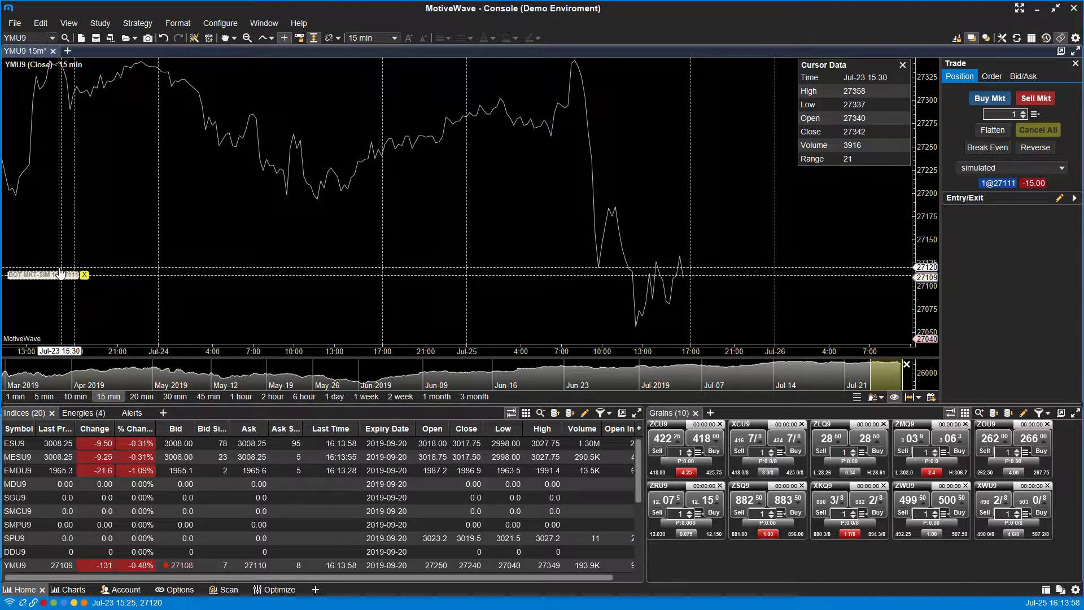
- Show the Simulated account's filled YMU9 market buy and widen the orders table's Account column
left_click(122, 589)
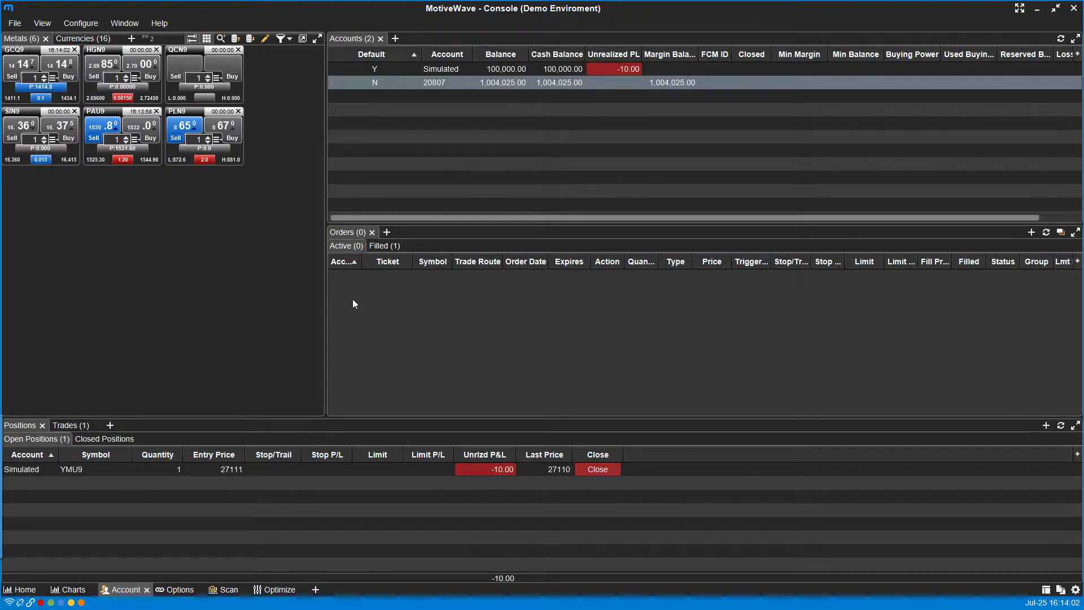
left_click(441, 63)
left_click(380, 246)
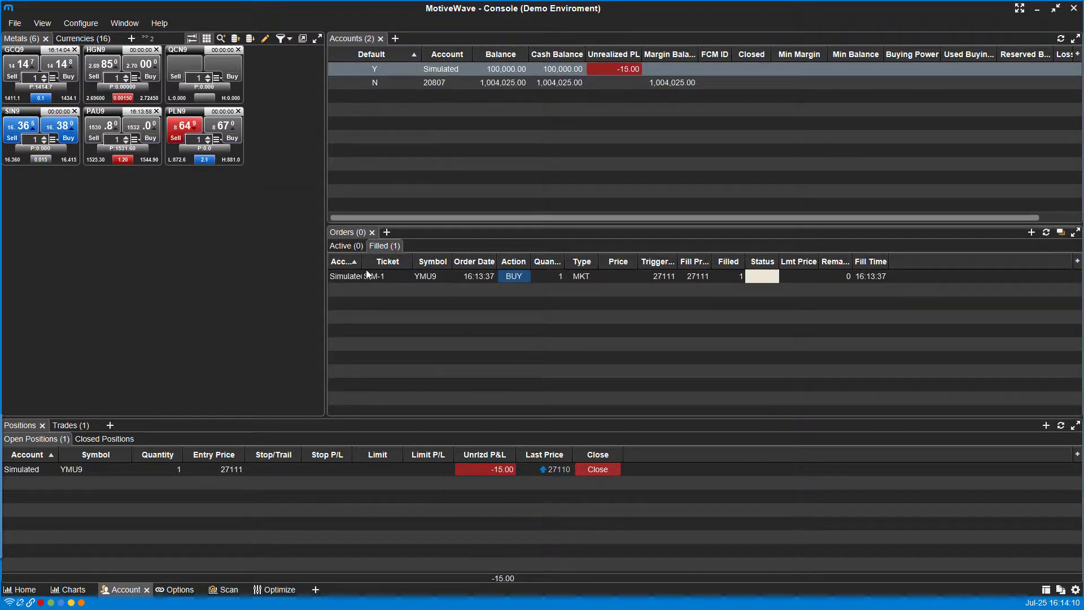
left_click_drag(362, 262, 395, 262)
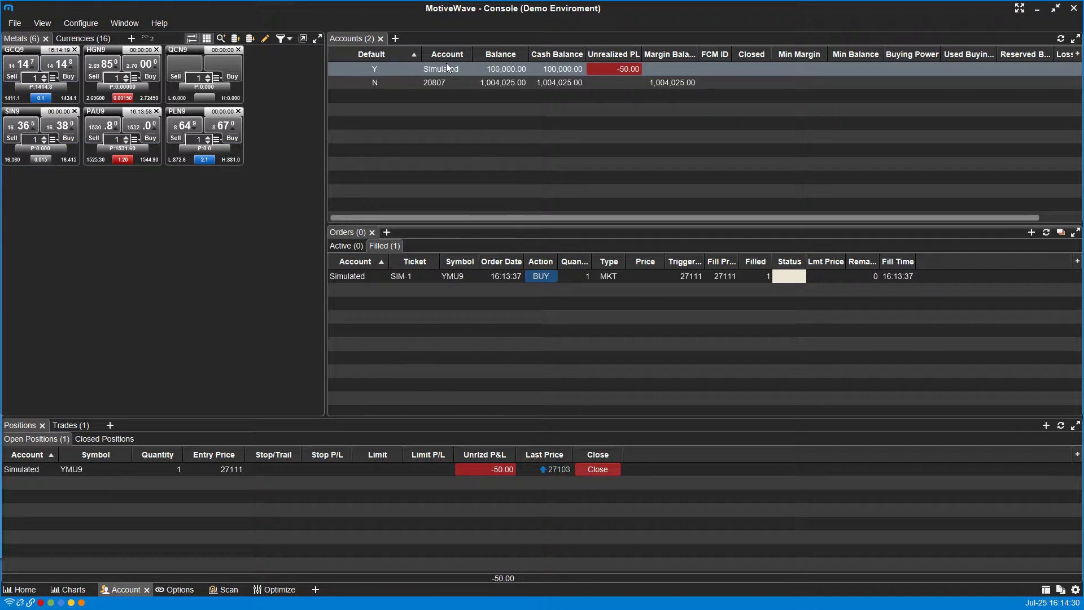
left_click(442, 83)
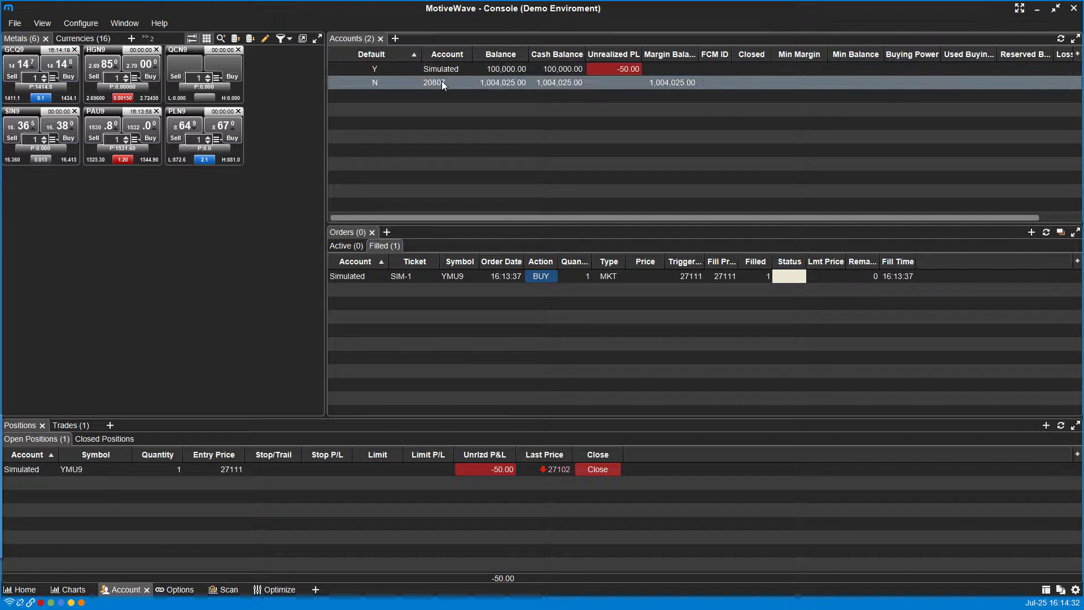
double_click(456, 88)
left_click(22, 589)
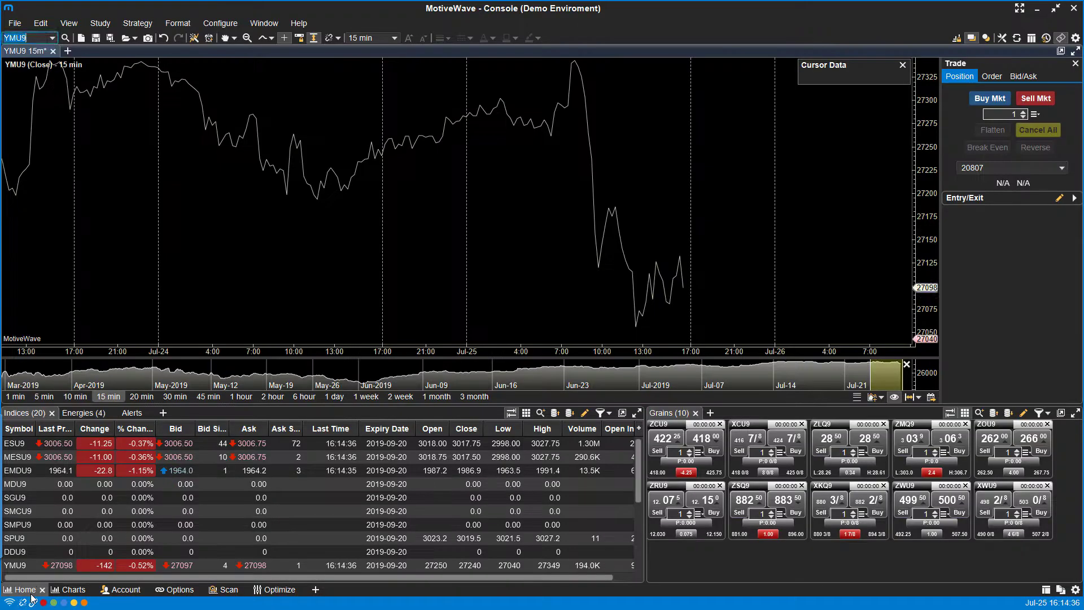
left_click(996, 170)
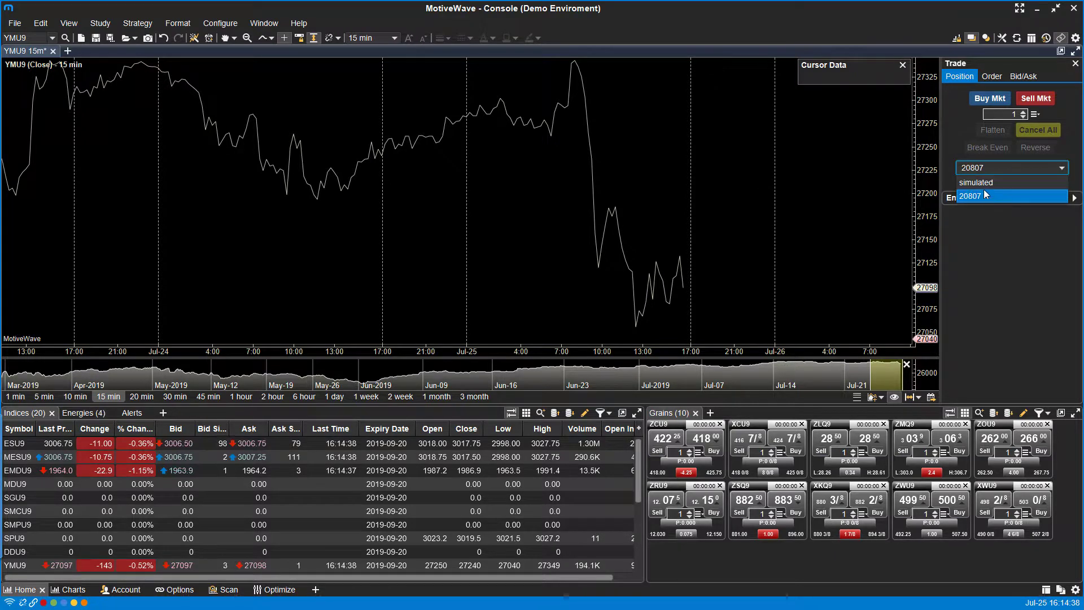
left_click(977, 197)
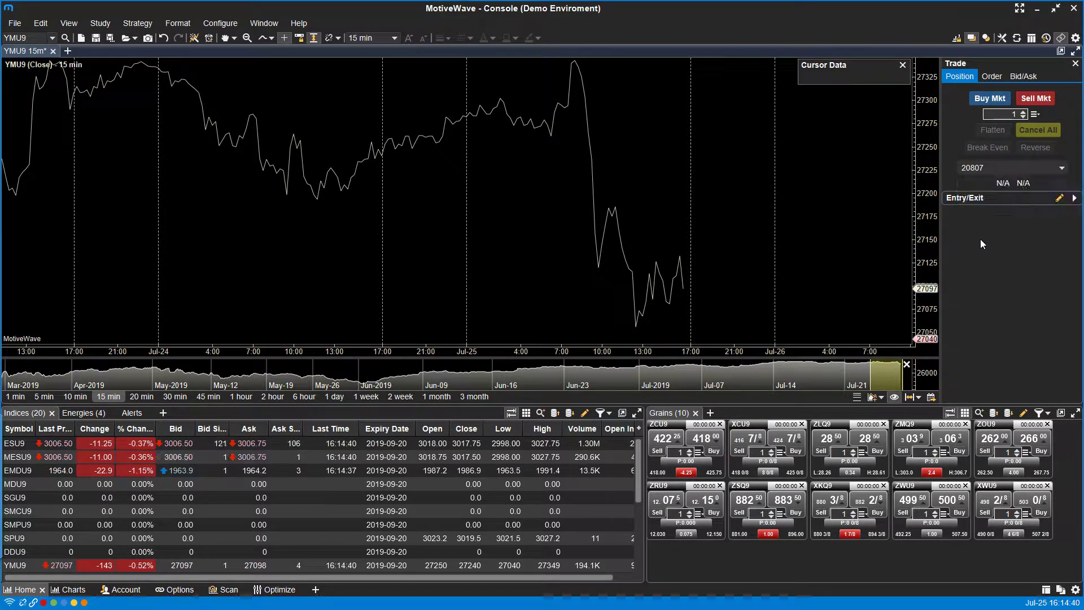
left_click(1009, 168)
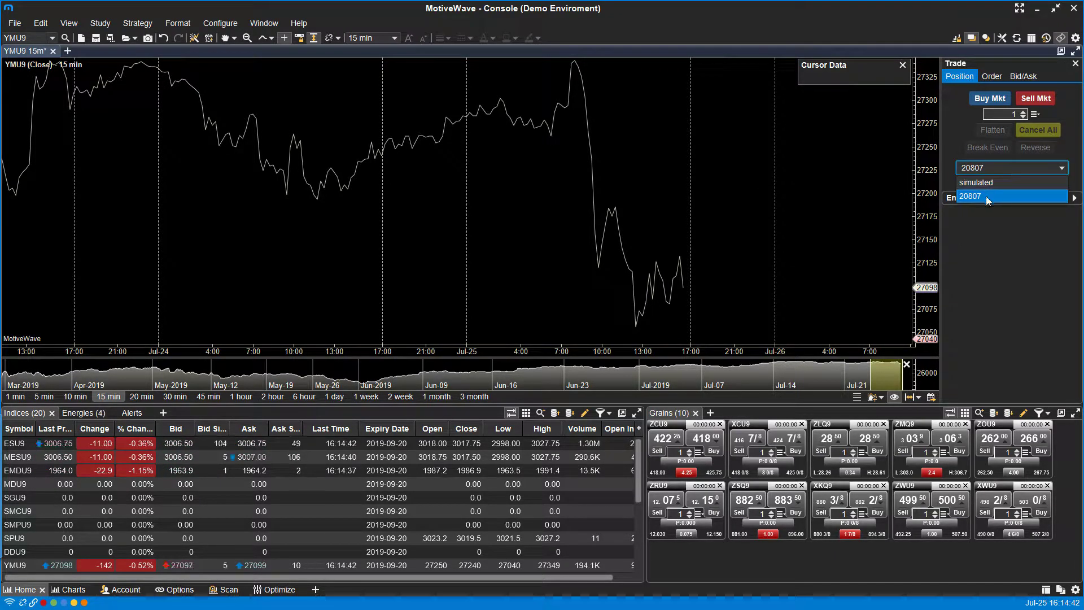
left_click(985, 195)
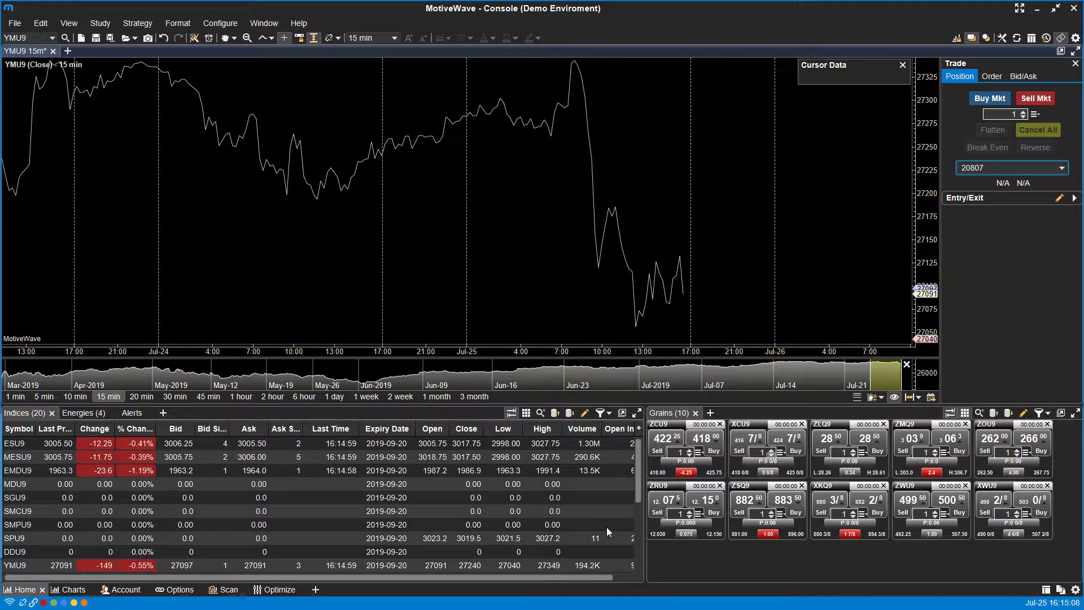
- Return to the Account page to review default flags and the YMU9 position at −75.00
left_click(124, 589)
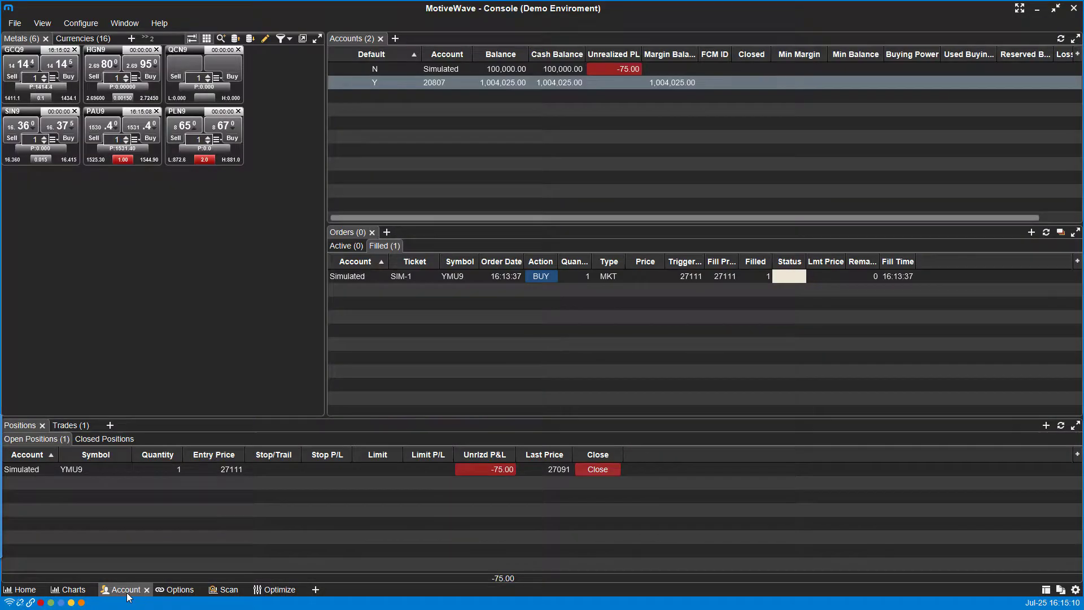